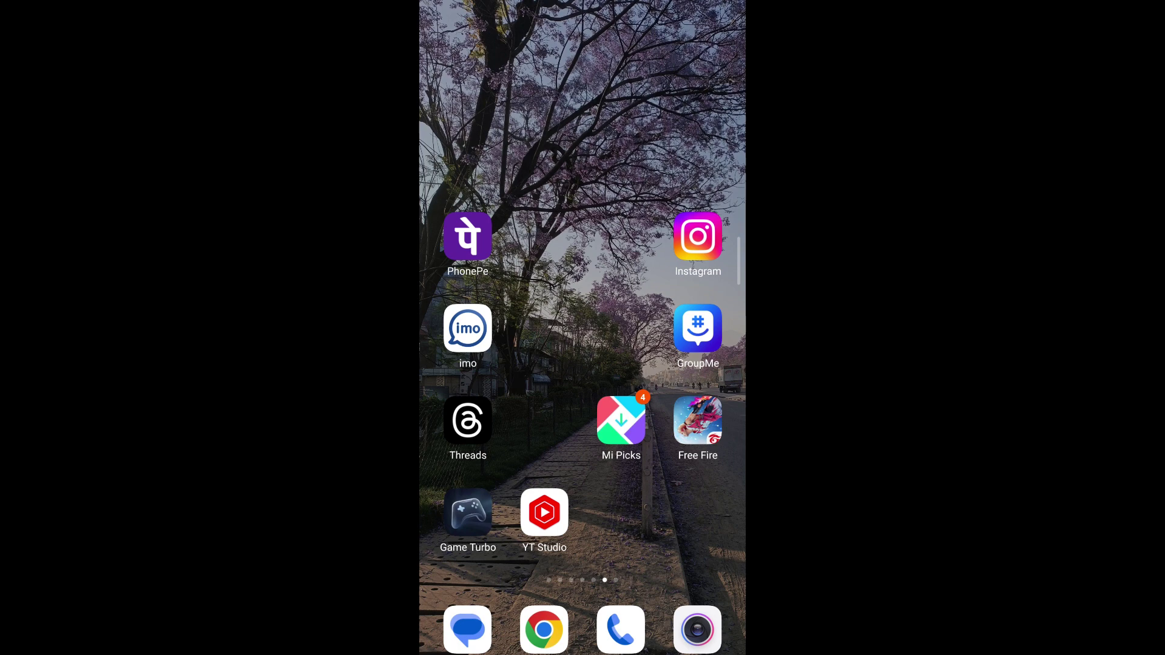
- Launch Instagram, go to your profile and show its account menu
click(698, 237)
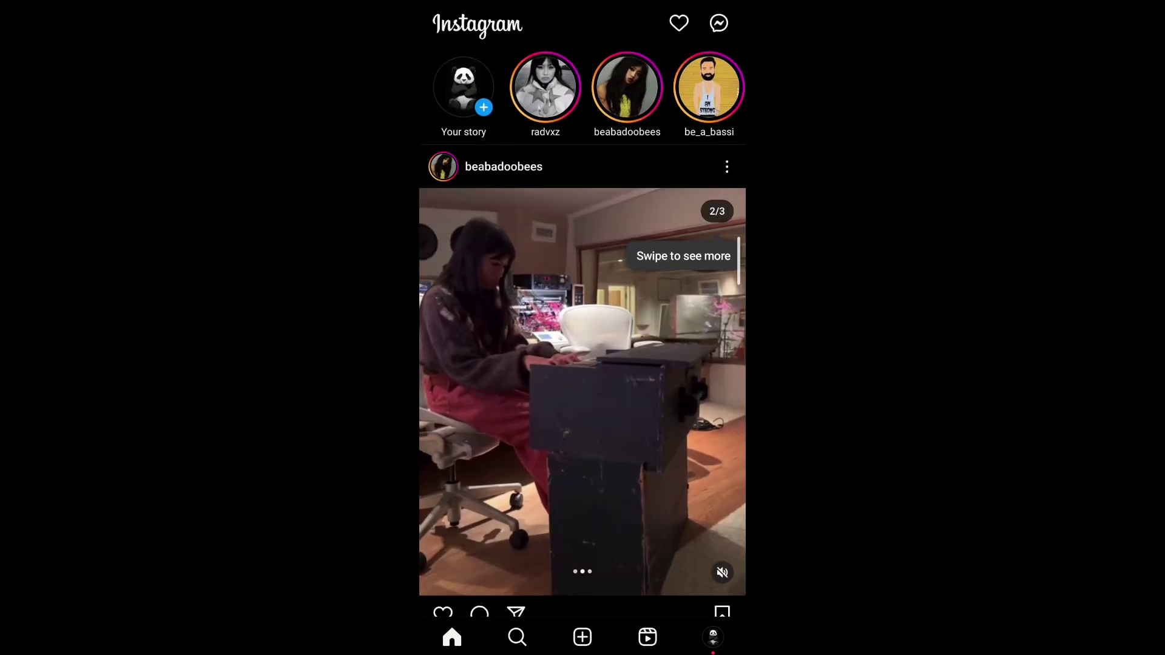
click(713, 638)
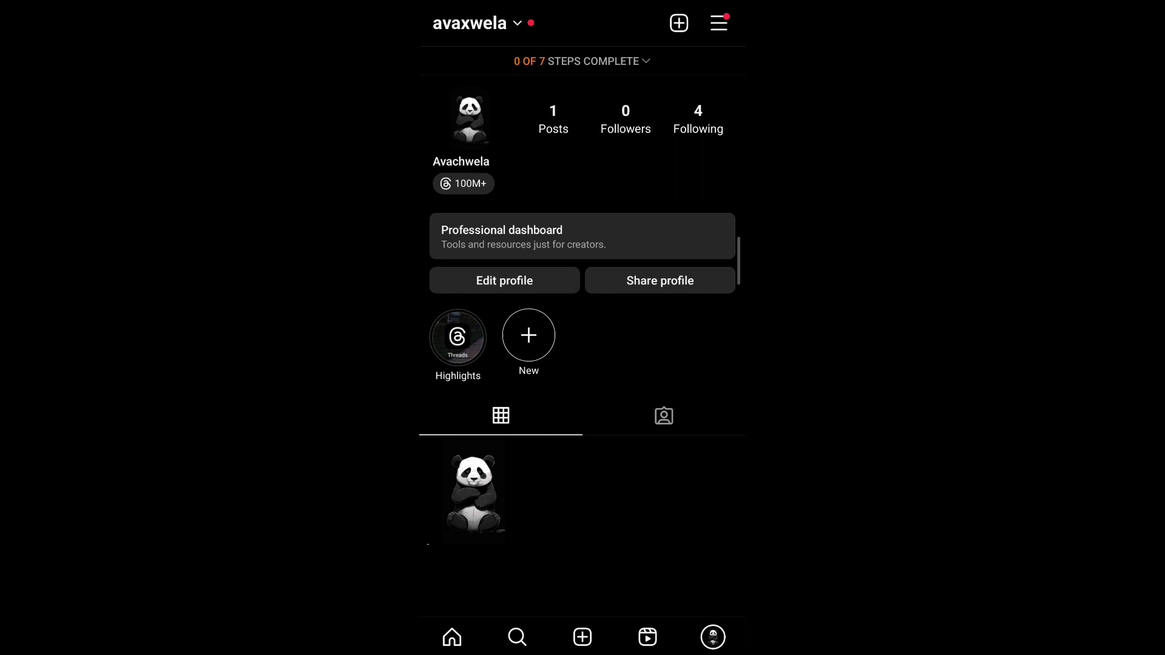
click(719, 23)
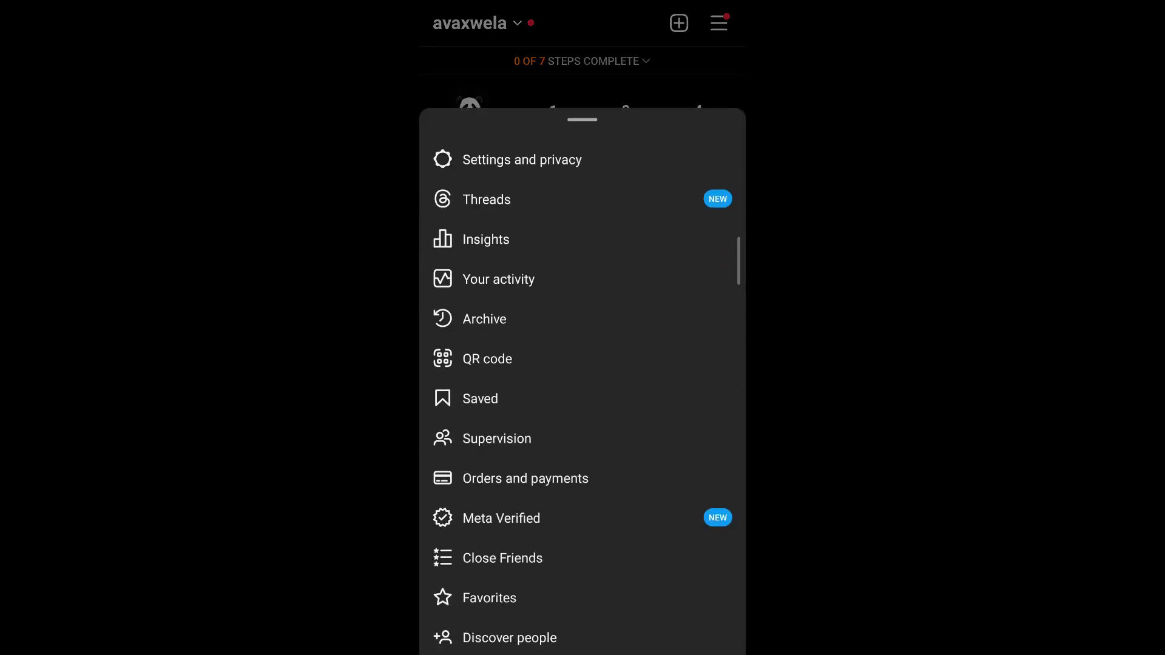
- Go through Your activity to the Download your information page
click(498, 279)
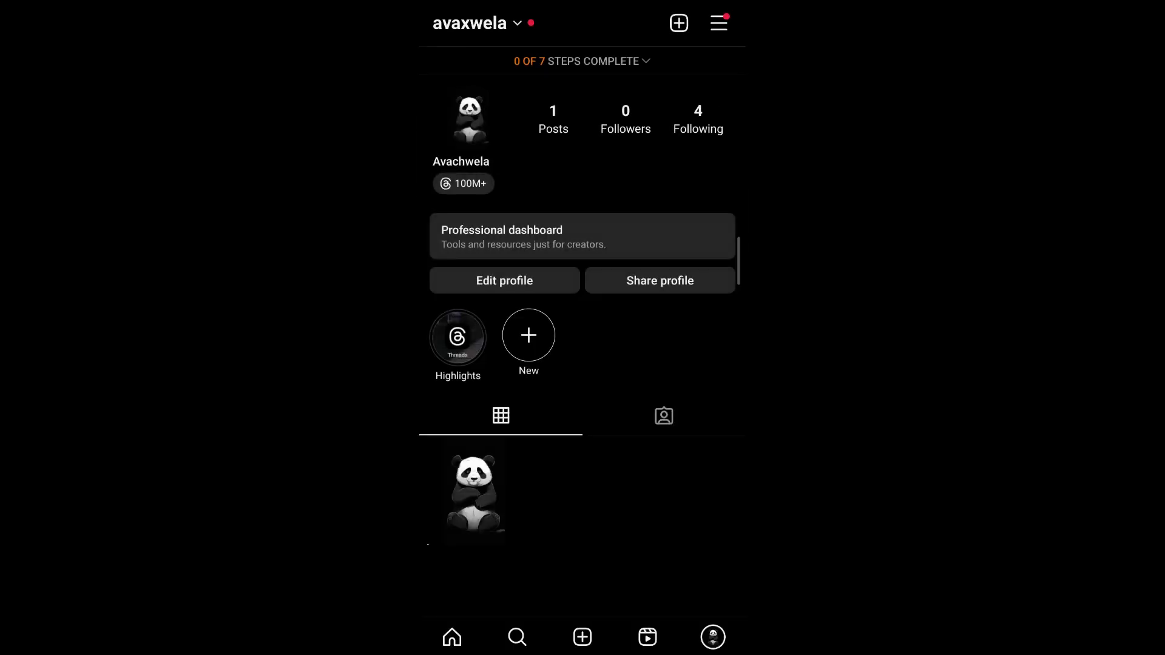
scroll(583, 365, down, 1)
scroll(583, 364, down, 2)
scroll(582, 364, down, 2)
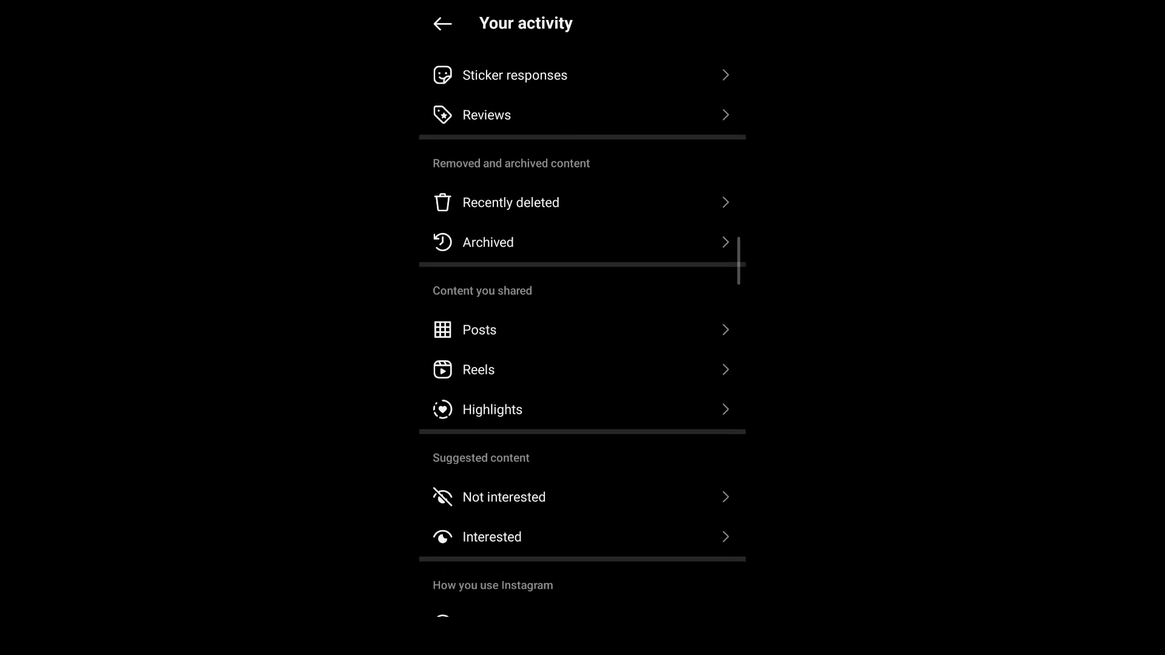
scroll(582, 364, down, 4)
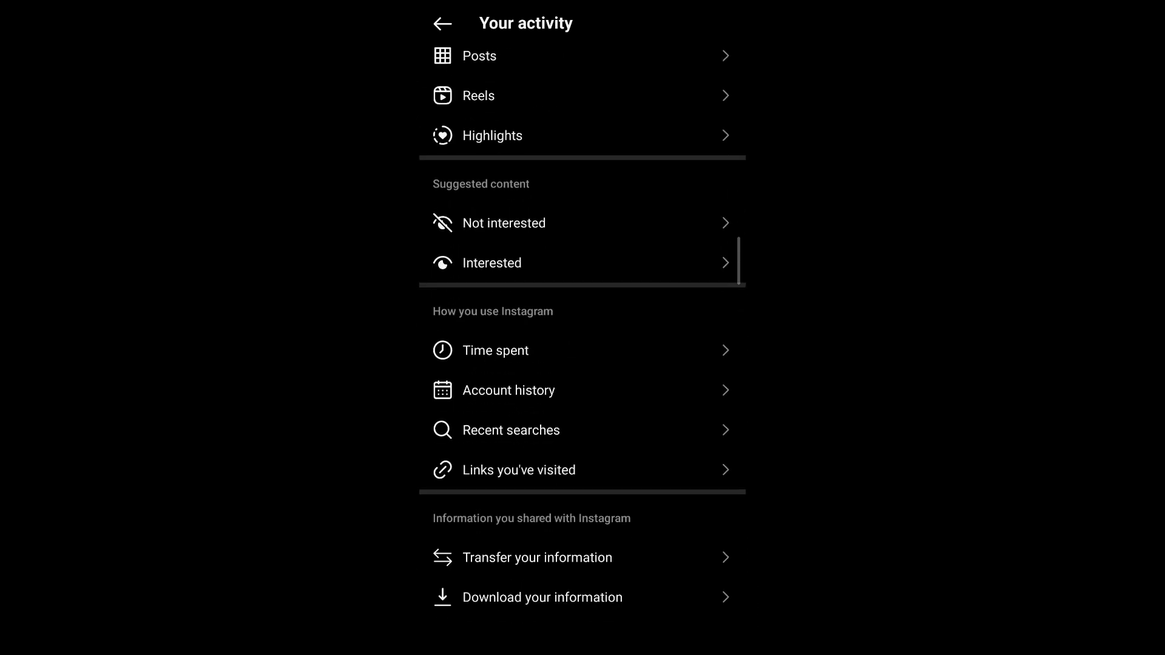
click(542, 598)
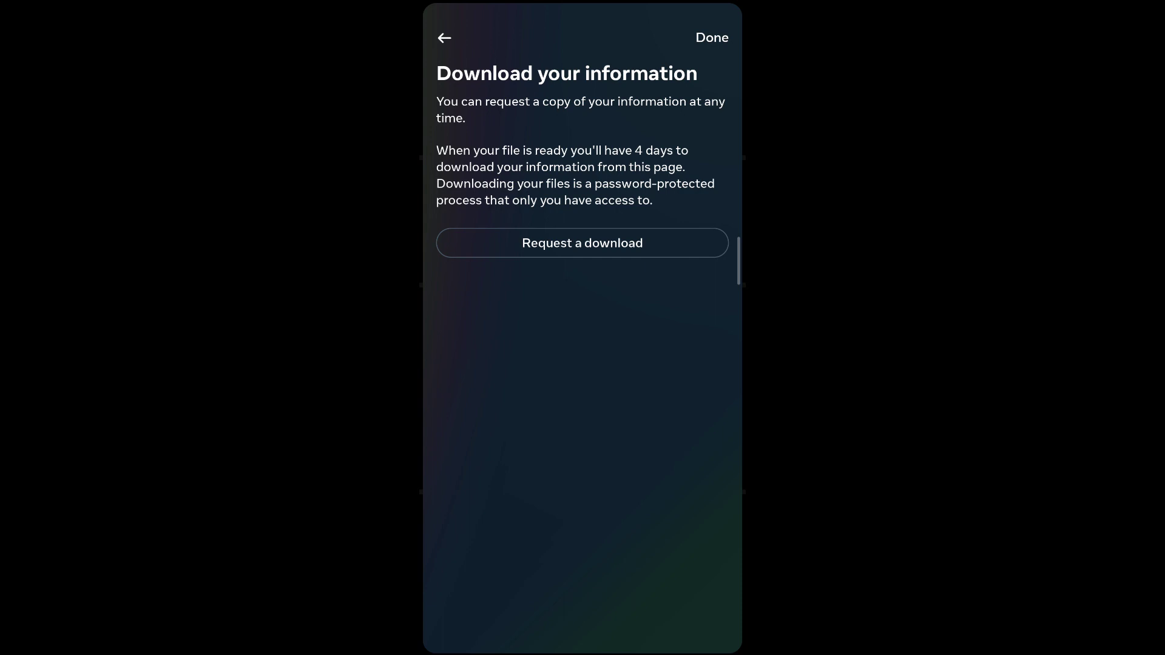
- Start a new download request limited to the Messages information type
click(582, 243)
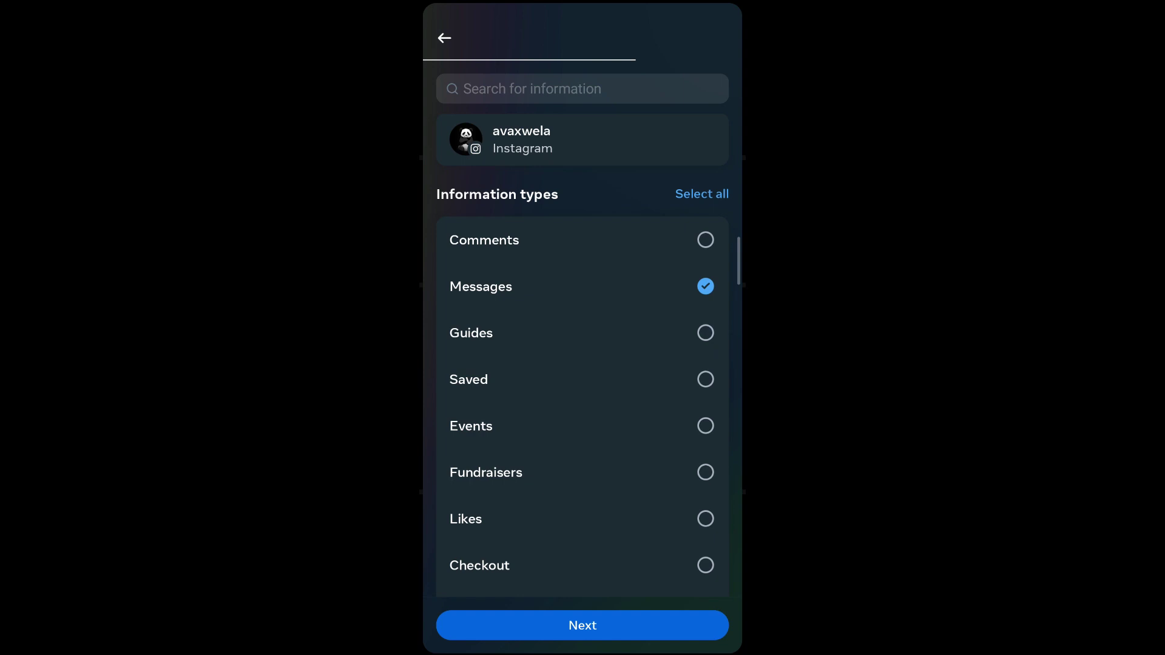
scroll(582, 355, down, 5)
scroll(583, 355, up, 1)
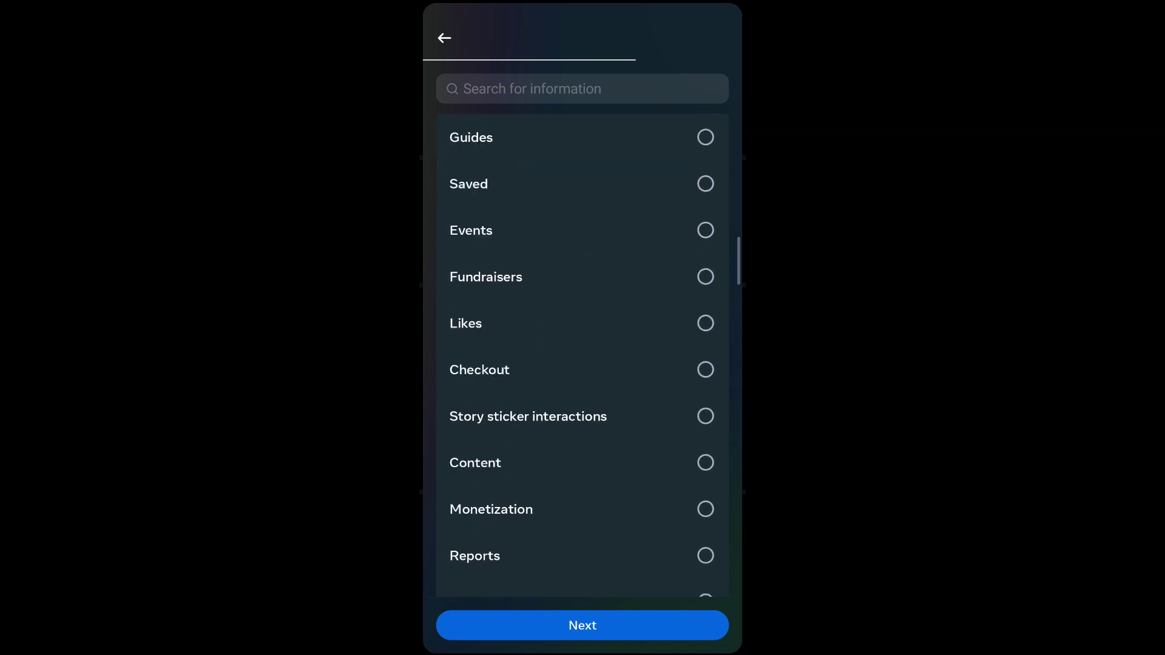
scroll(583, 355, up, 3)
scroll(582, 355, down, 5)
scroll(582, 355, up, 4)
scroll(583, 355, up, 1)
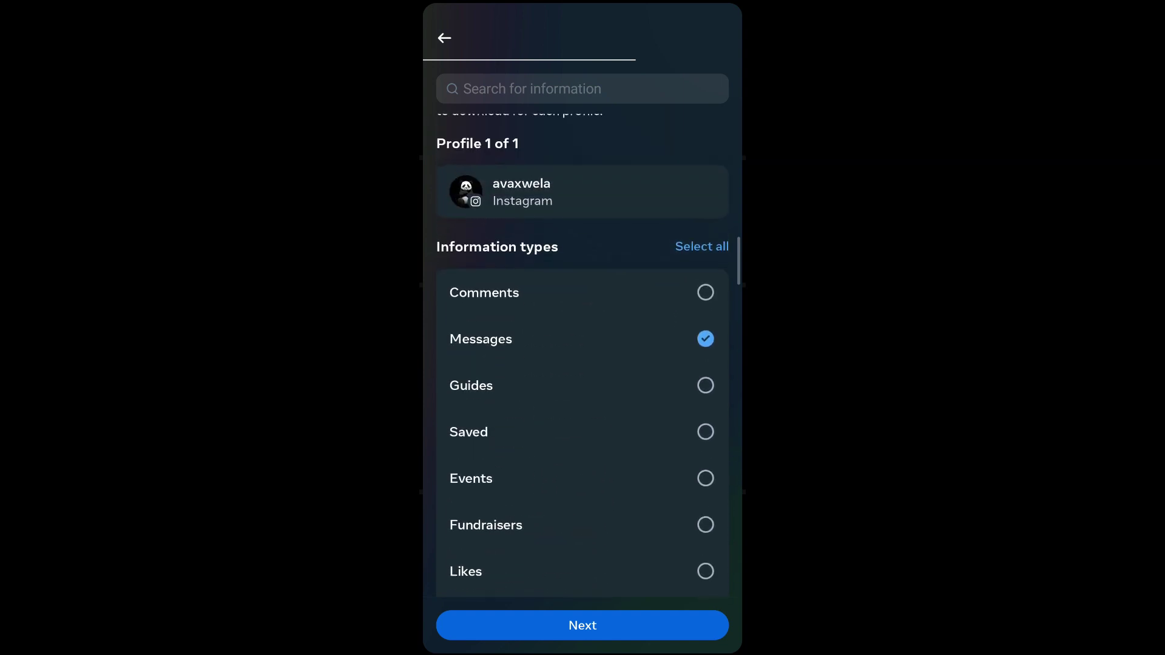
scroll(583, 355, down, 8)
scroll(582, 355, up, 4)
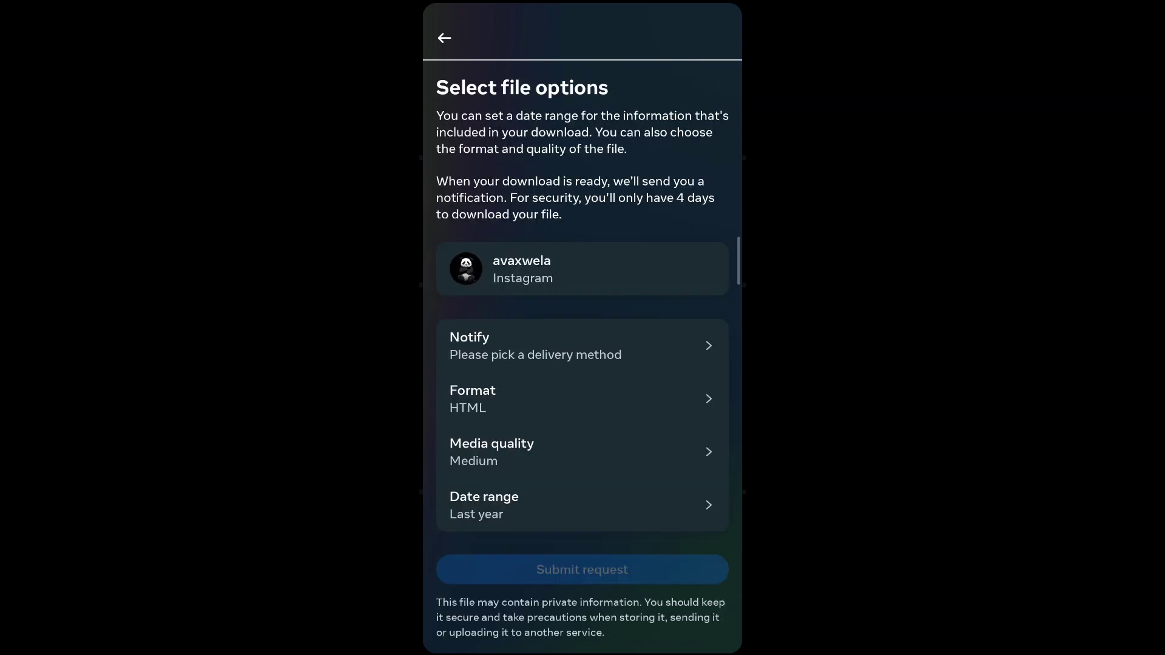
click(580, 346)
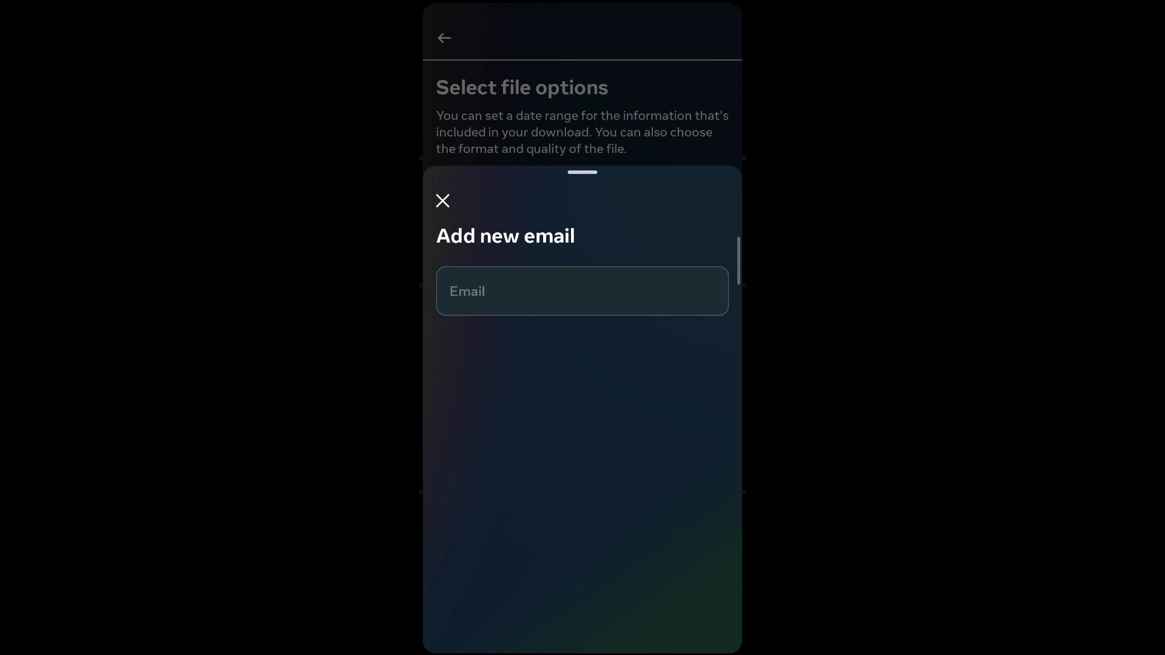
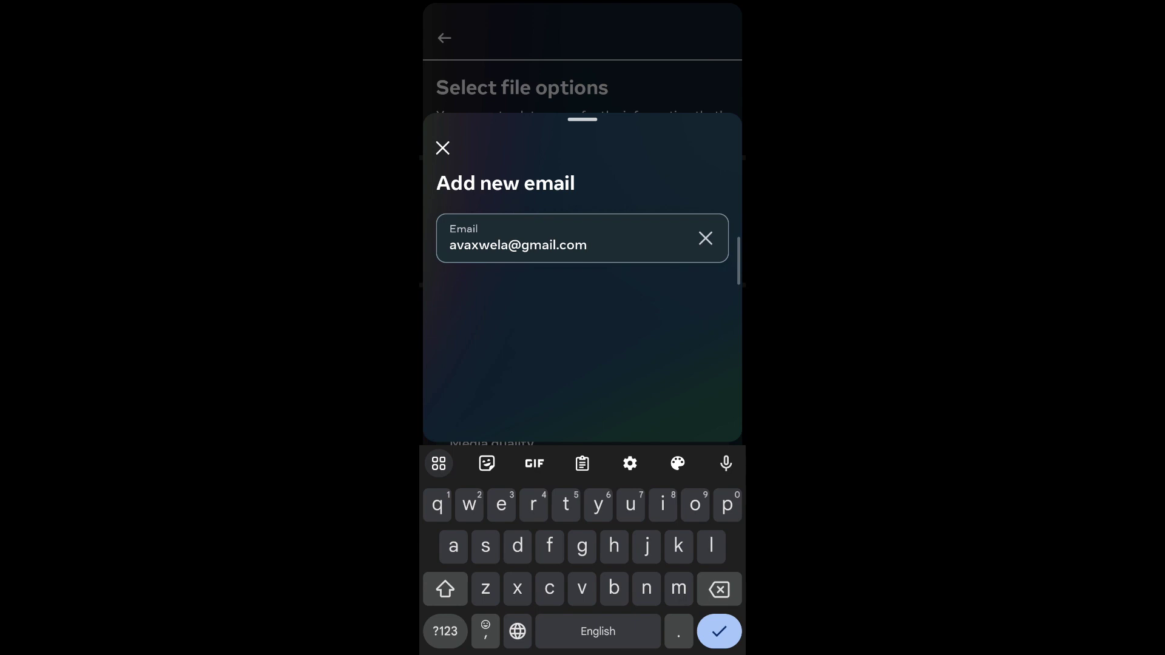
key(Return)
- Keep HTML file format and Medium media quality for the download
click(474, 398)
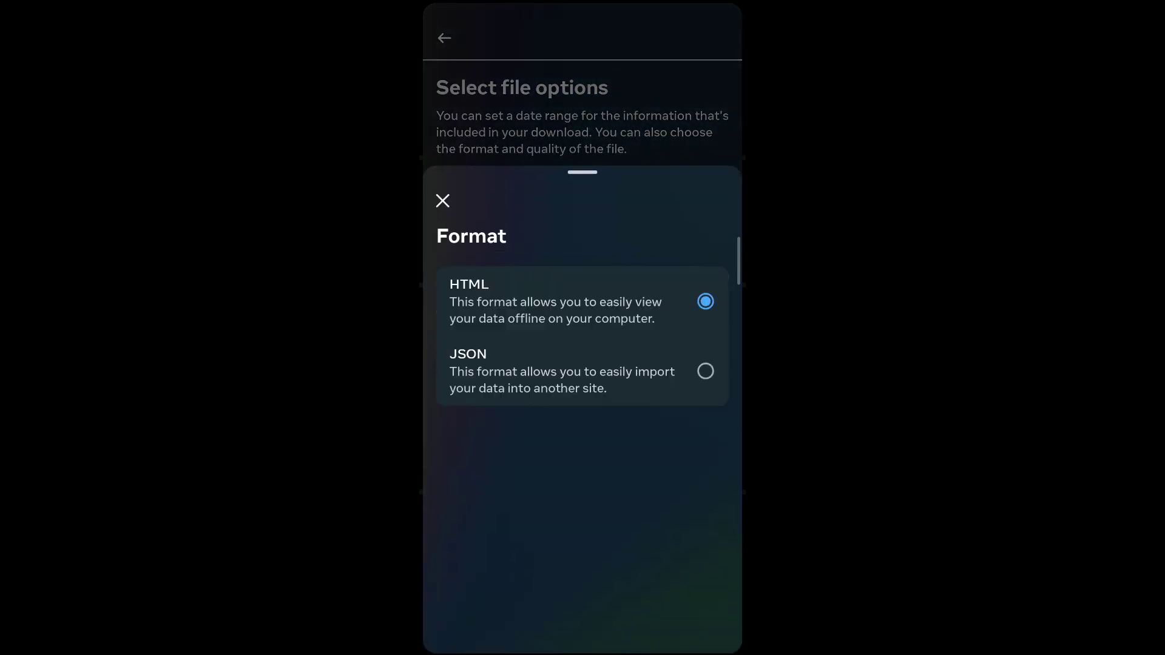
click(442, 201)
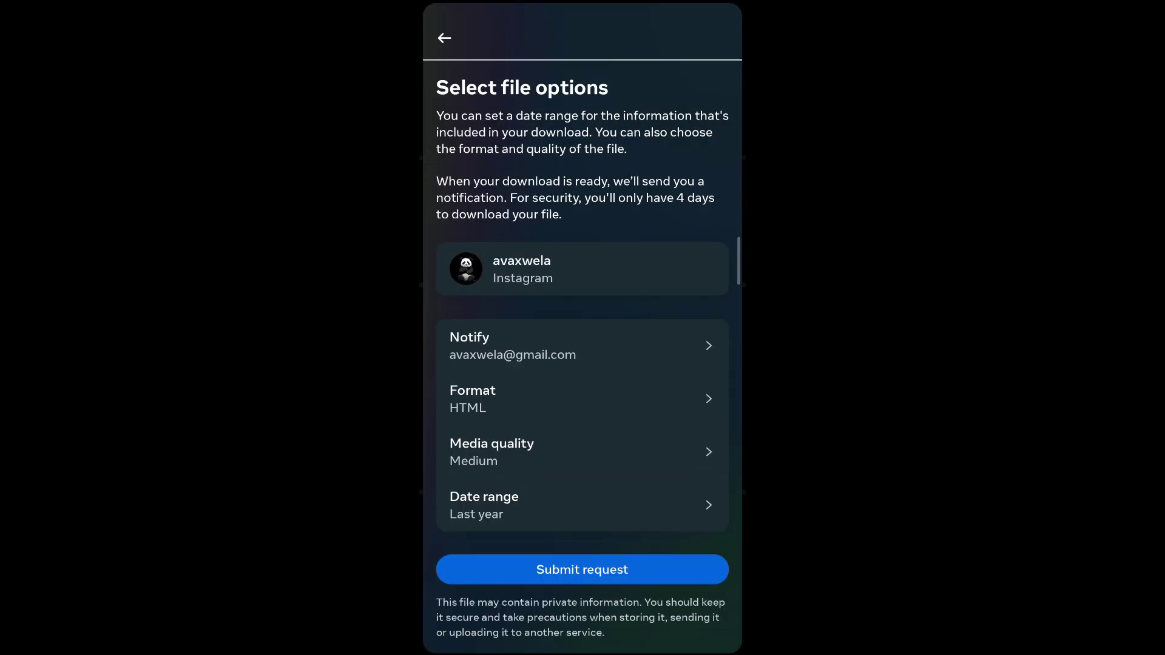
click(491, 452)
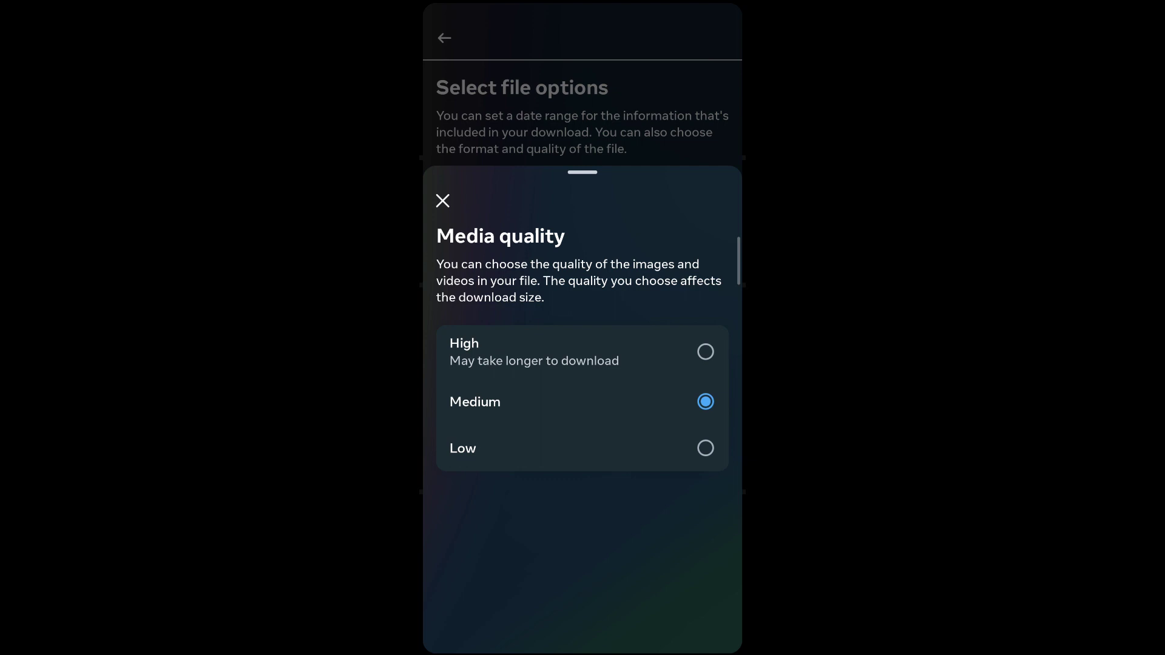
click(705, 352)
click(705, 402)
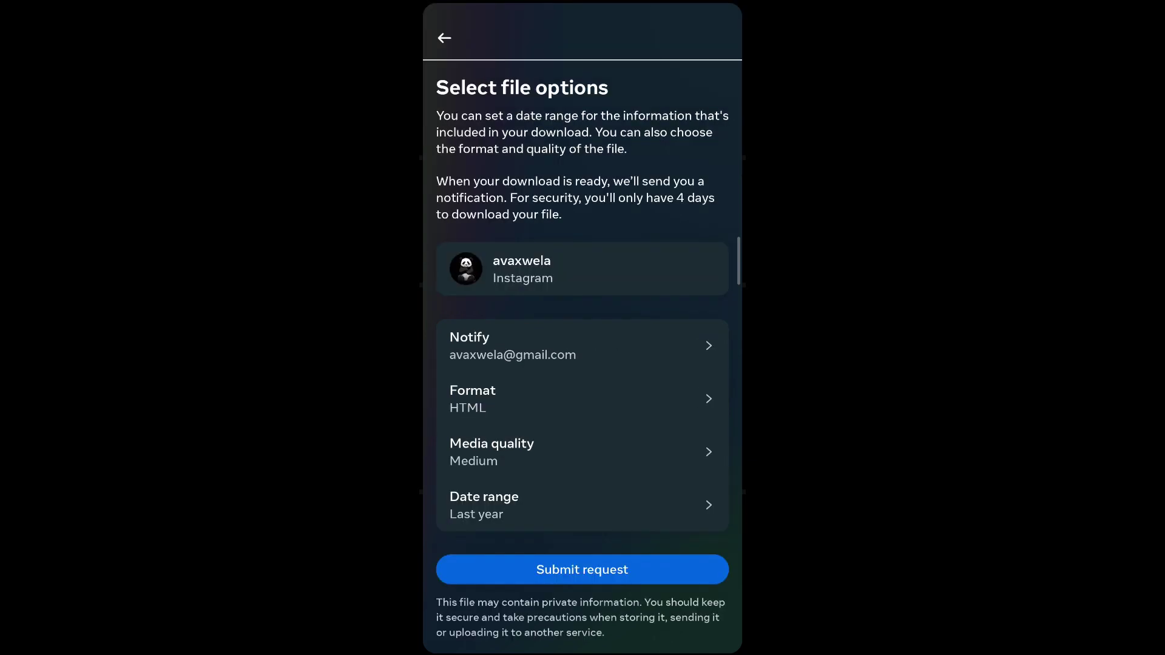
- Limit the date range to Last week and submit the download request
click(582, 505)
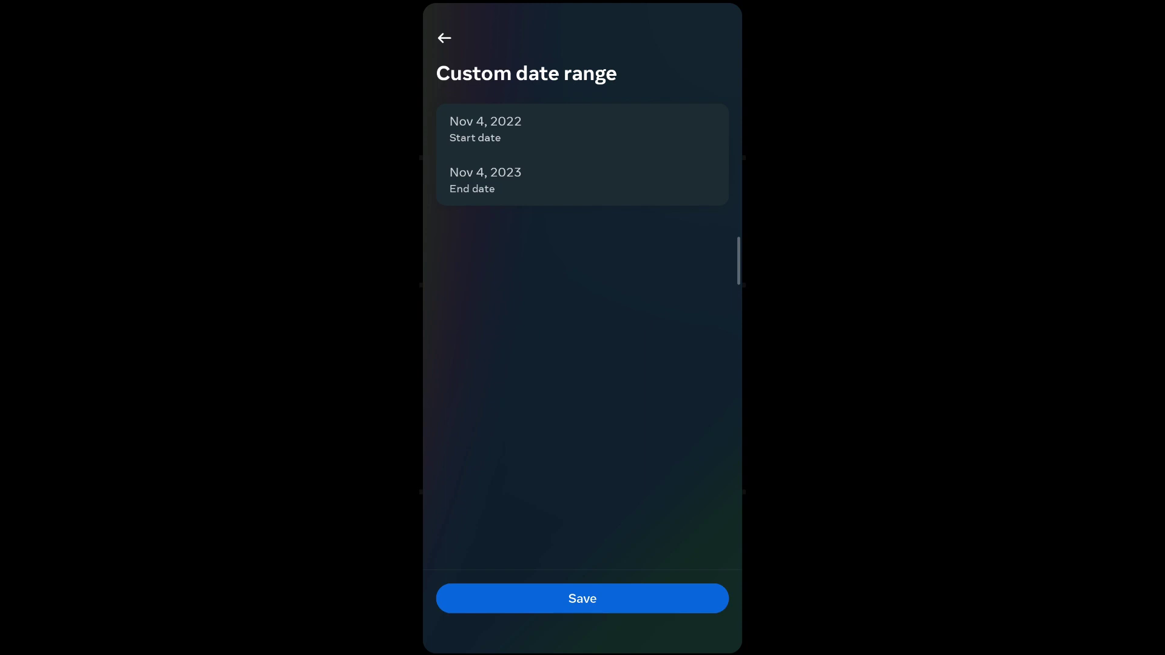
click(444, 38)
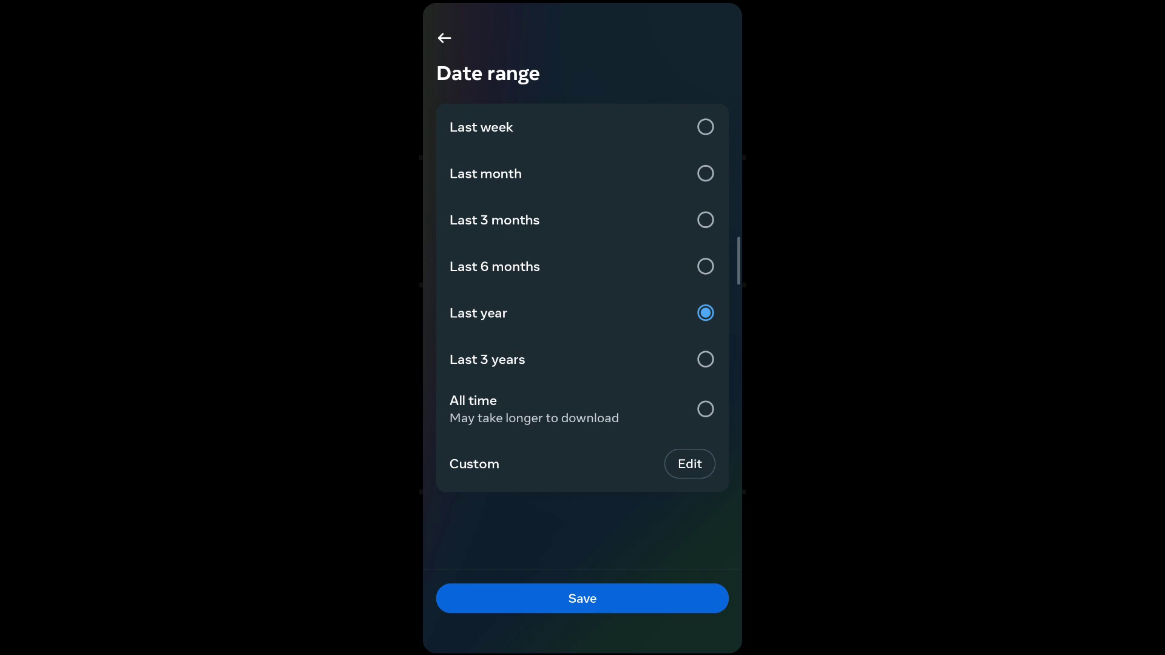
click(705, 127)
click(583, 598)
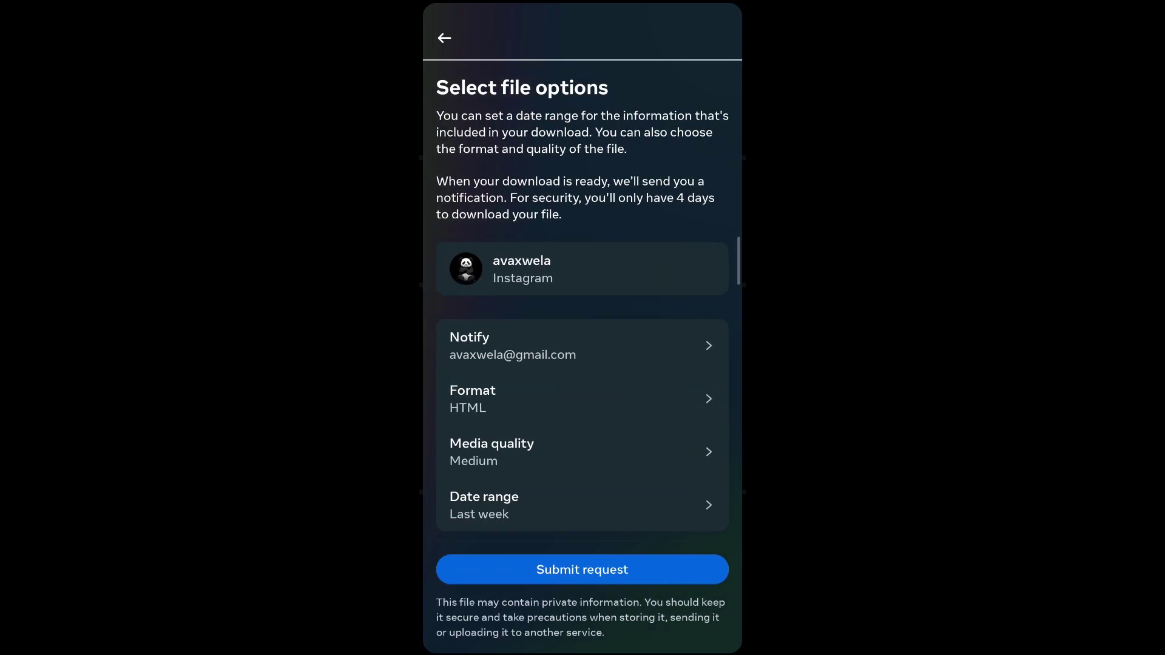
click(583, 570)
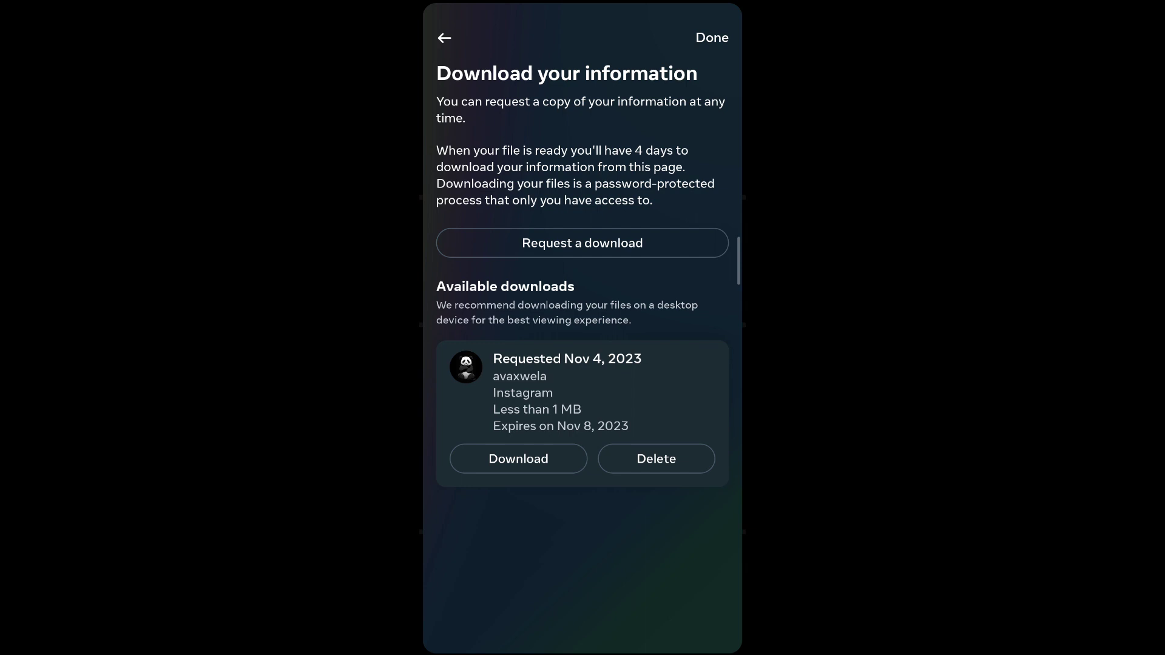
- Download the prepared Instagram data file from Available downloads
click(519, 458)
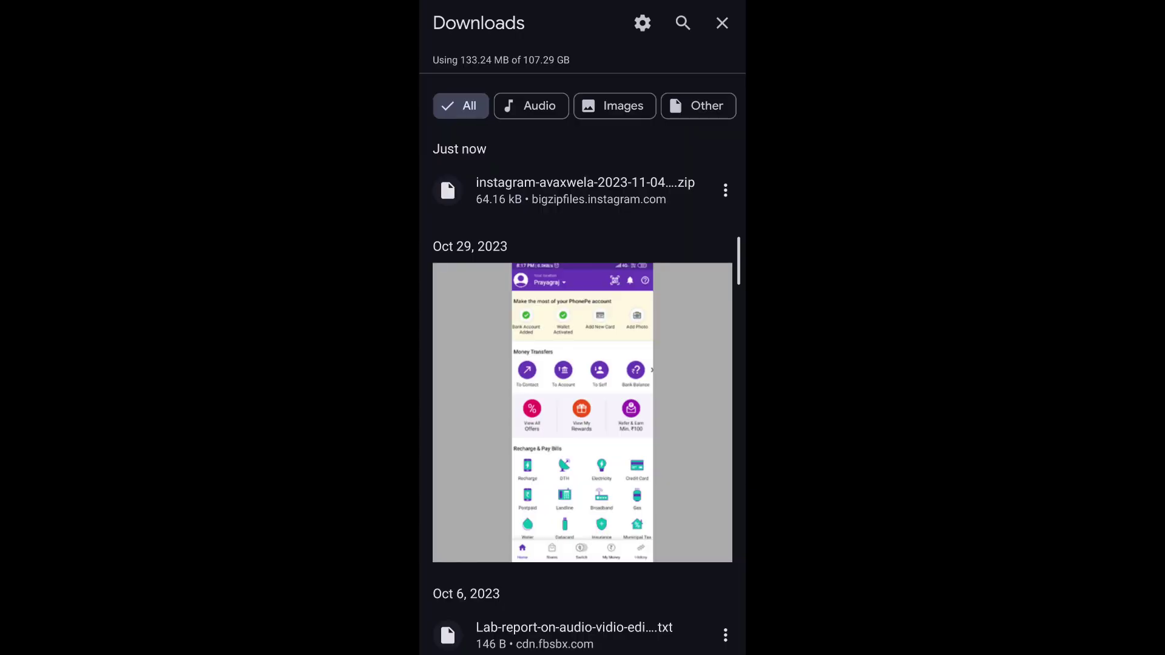
- Extract the downloaded Instagram zip into Documents and open the new instagram folder
click(585, 191)
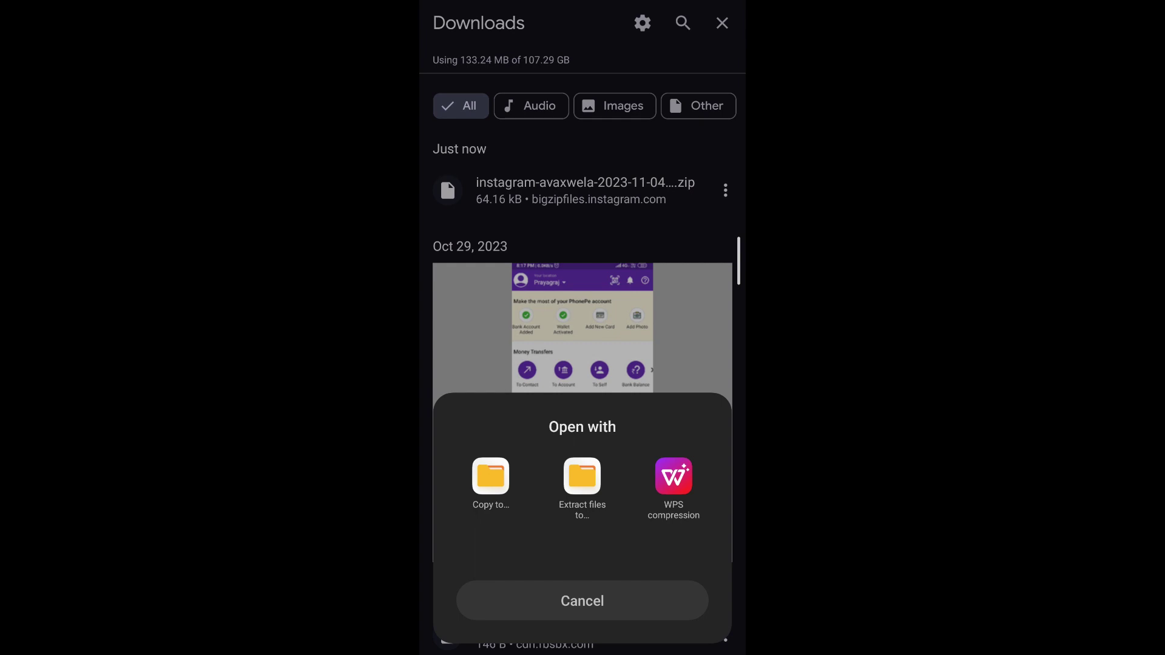
click(582, 480)
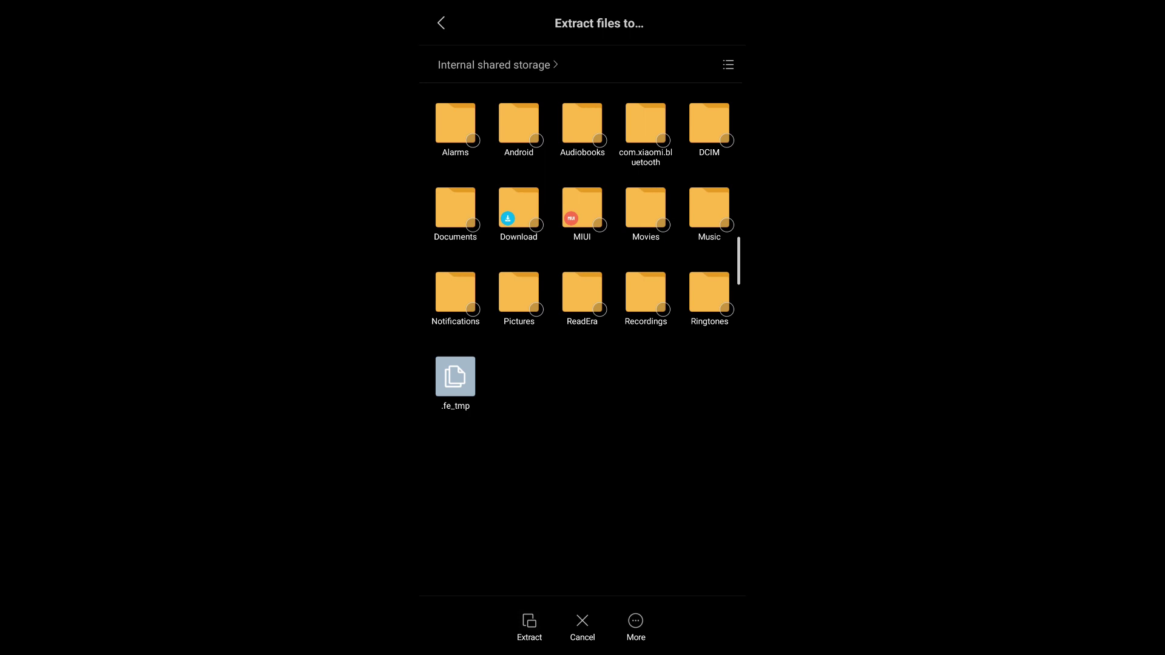
click(473, 225)
click(529, 625)
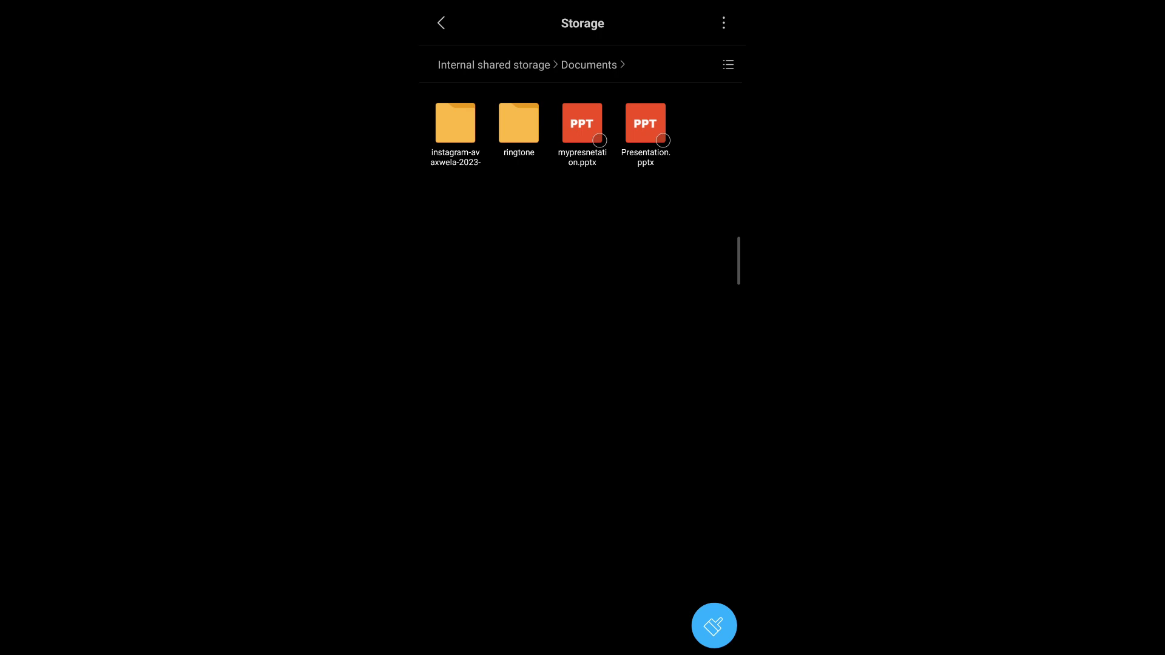
click(455, 123)
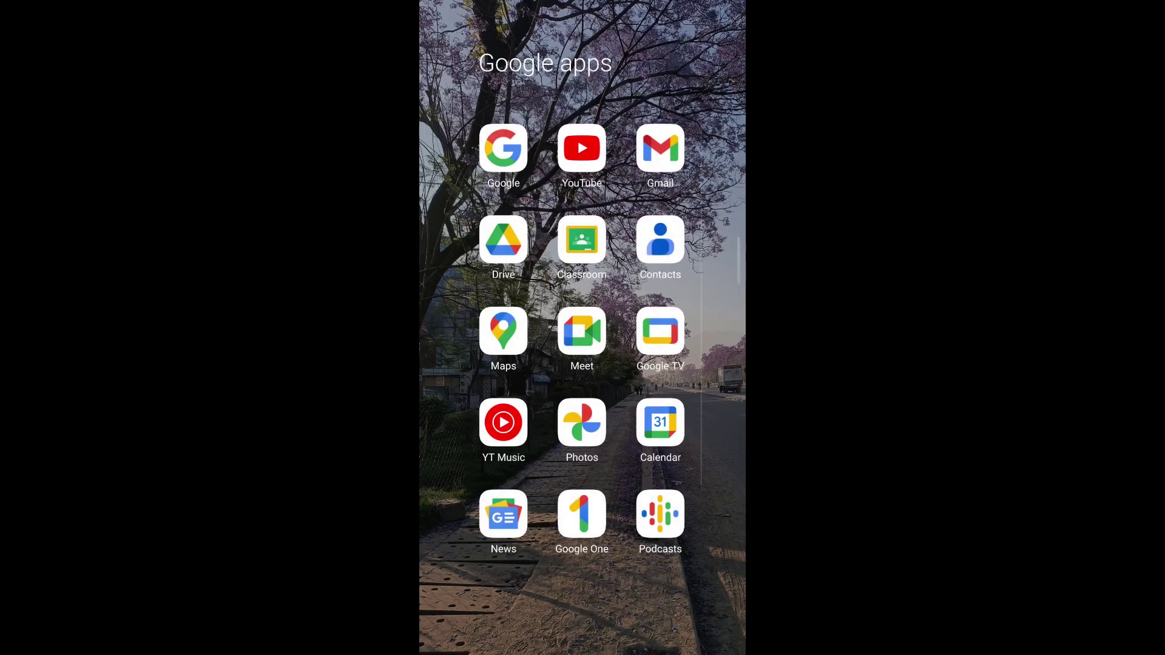
- Close the Google apps folder to get back to the main home screen
key(Escape)
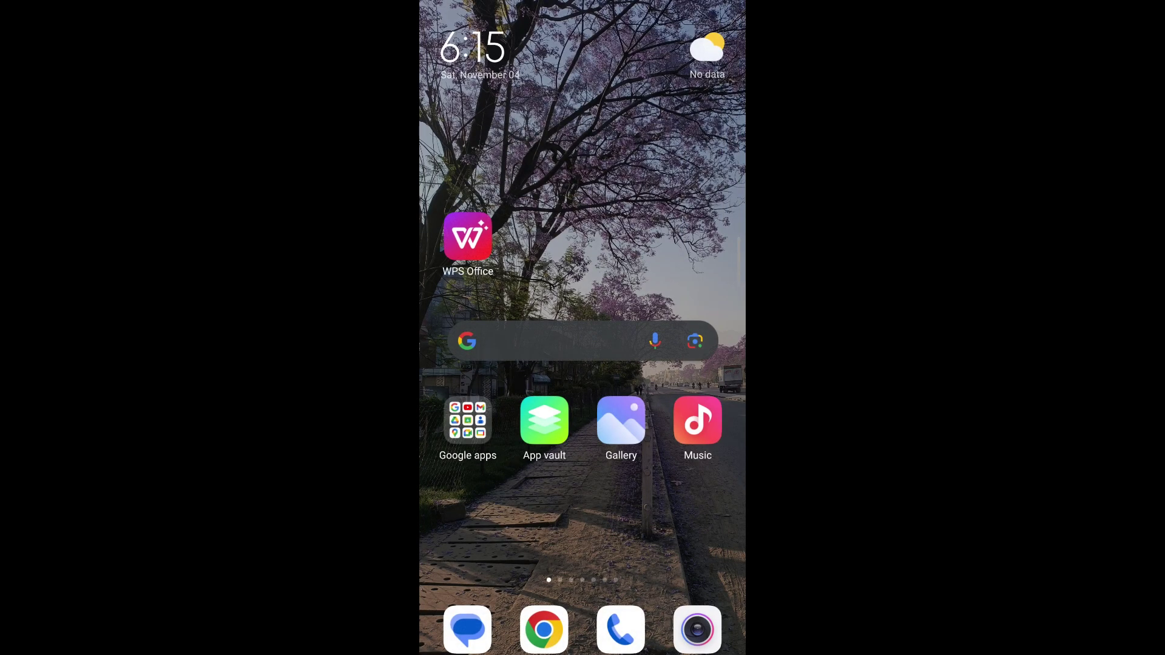